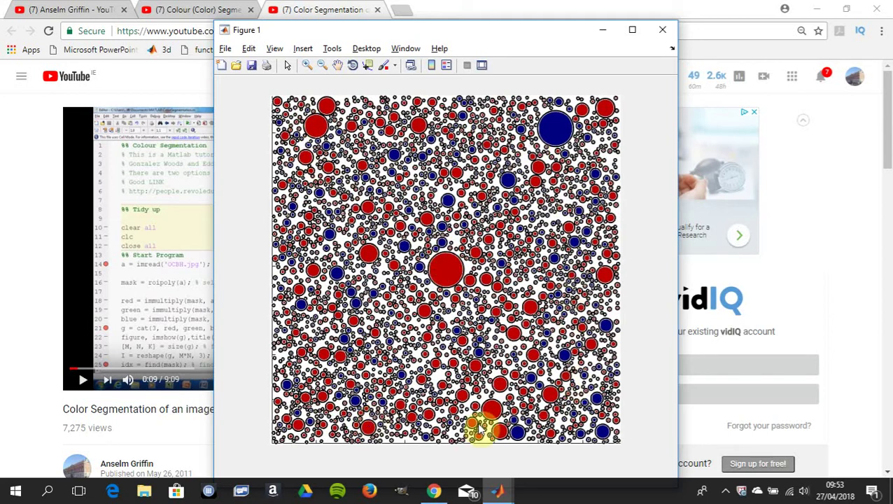
# Switch from the MATLAB figure to the YouTube colour segmentation tutorial in the browser
pyautogui.hotkey('alt', 'Tab')
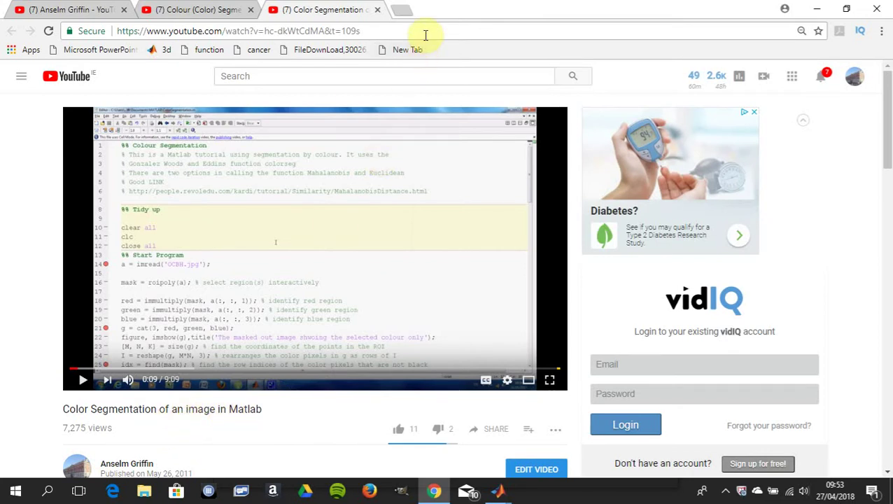
# Close the Colour Segmentation video tab so the channel's Videos grid shows
pyautogui.click(222, 13)
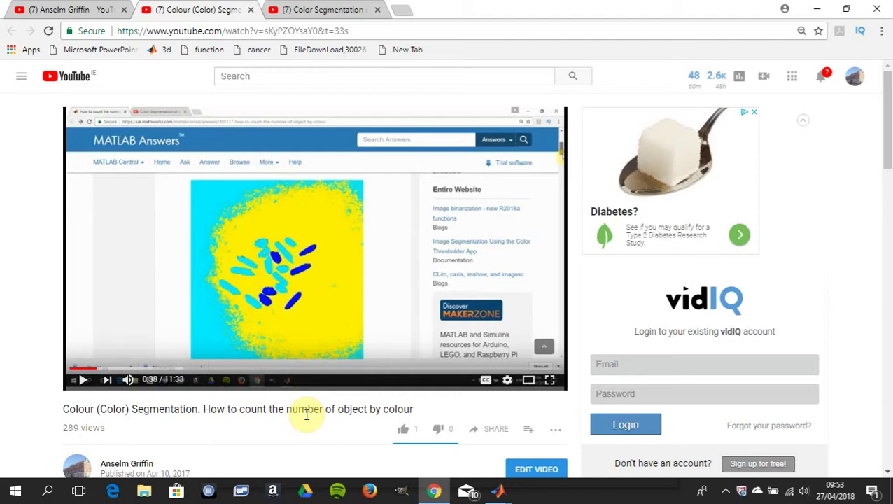
pyautogui.hotkey('ctrl', 'w')
pyautogui.hotkey('ctrl', 'w')
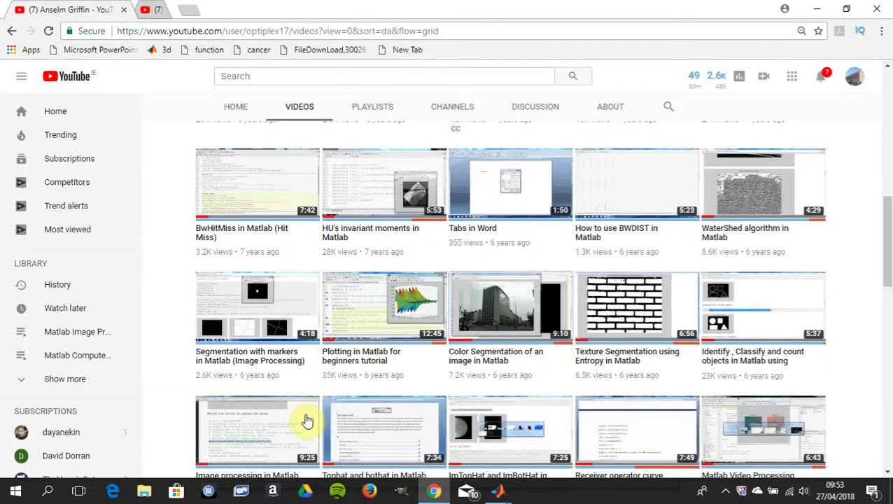
# Launch Color Thresholder from the expanded APPS gallery's Image Processing and Computer Vision section
pyautogui.hotkey('alt', 'Tab')
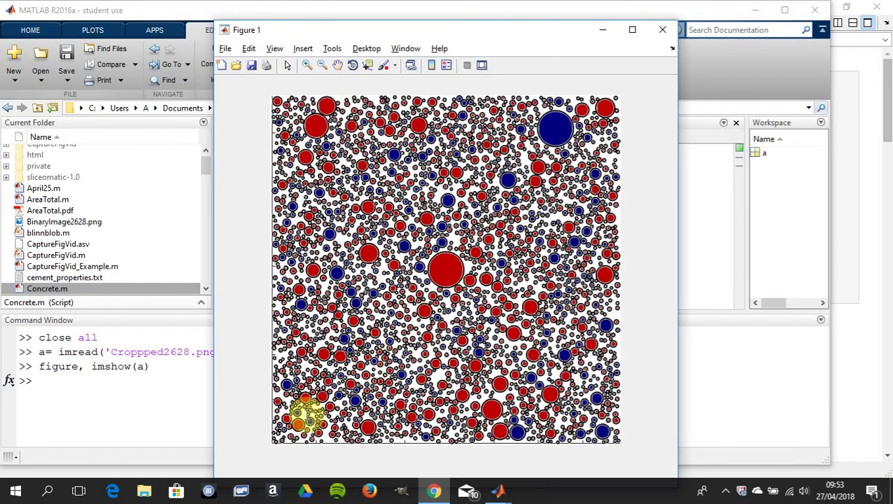
pyautogui.hotkey('alt', 'Tab')
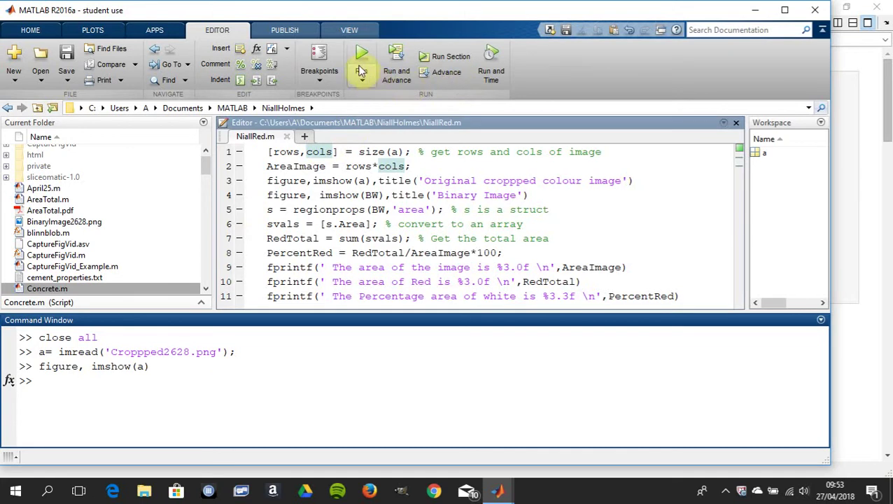
pyautogui.click(153, 32)
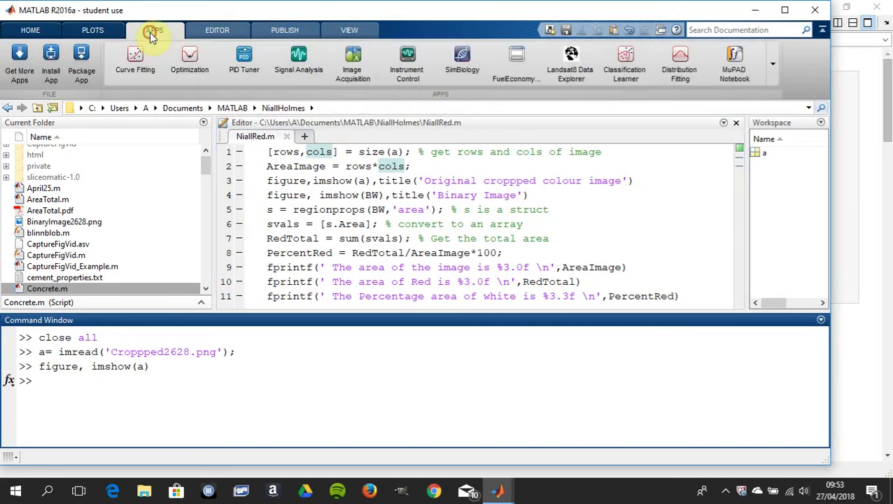
pyautogui.click(770, 79)
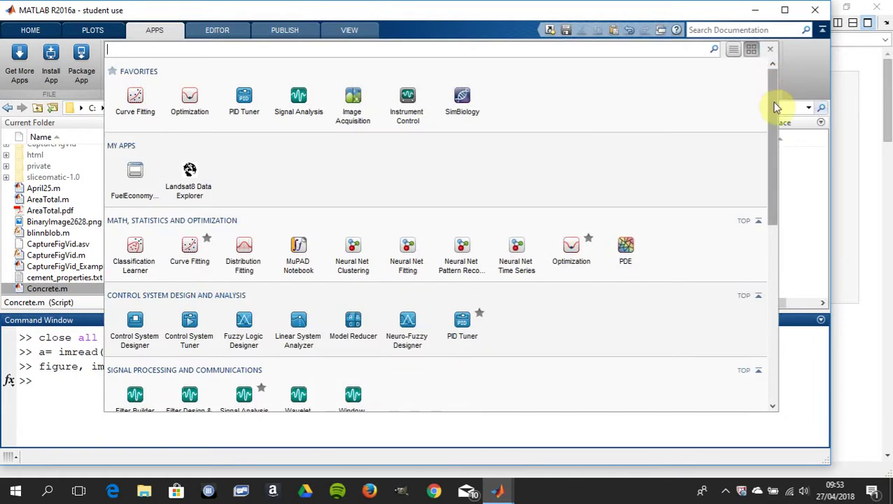
pyautogui.moveTo(774, 102); pyautogui.dragTo(781, 210)
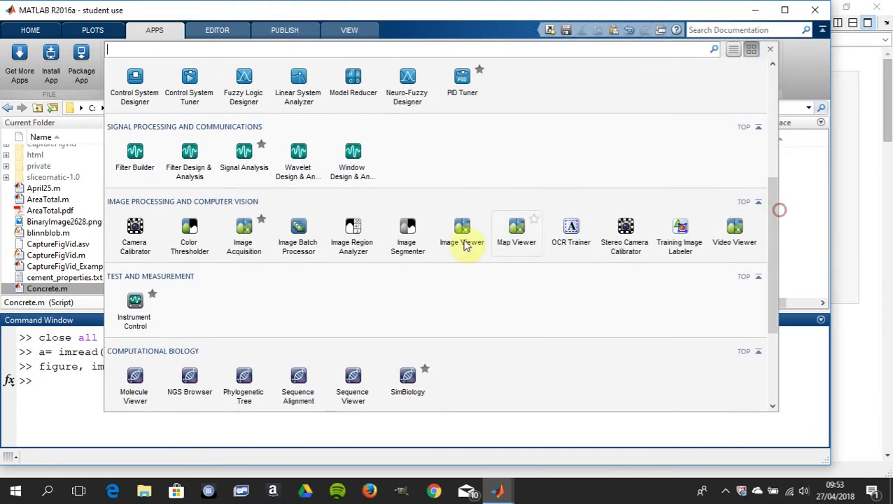
pyautogui.click(199, 239)
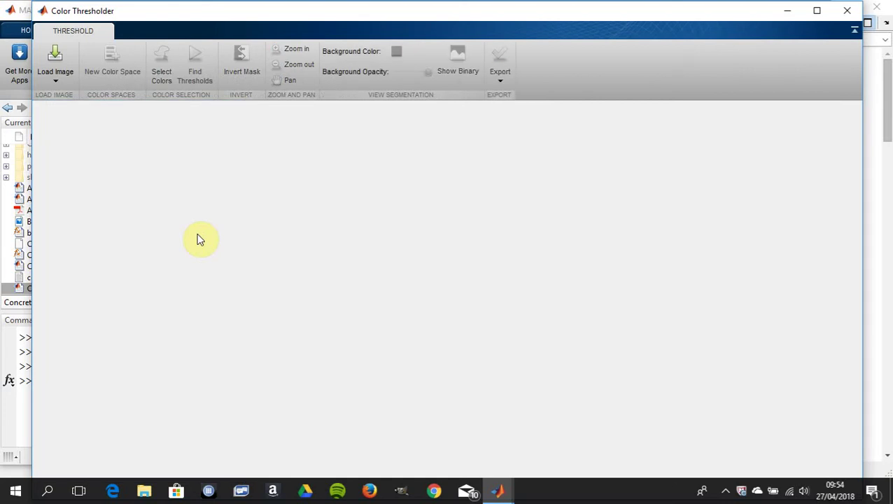
# Load workspace variable a into Color Thresholder and pick the RGB colour space
pyautogui.click(58, 77)
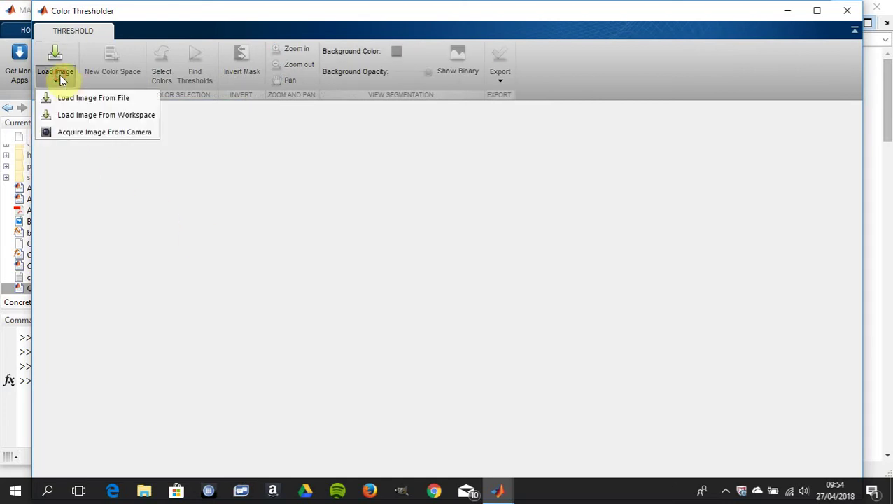
pyautogui.click(66, 115)
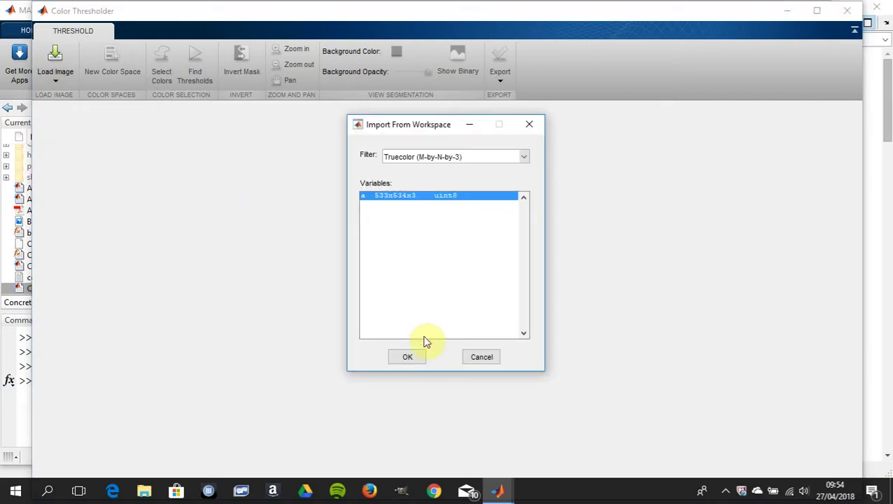
pyautogui.click(413, 357)
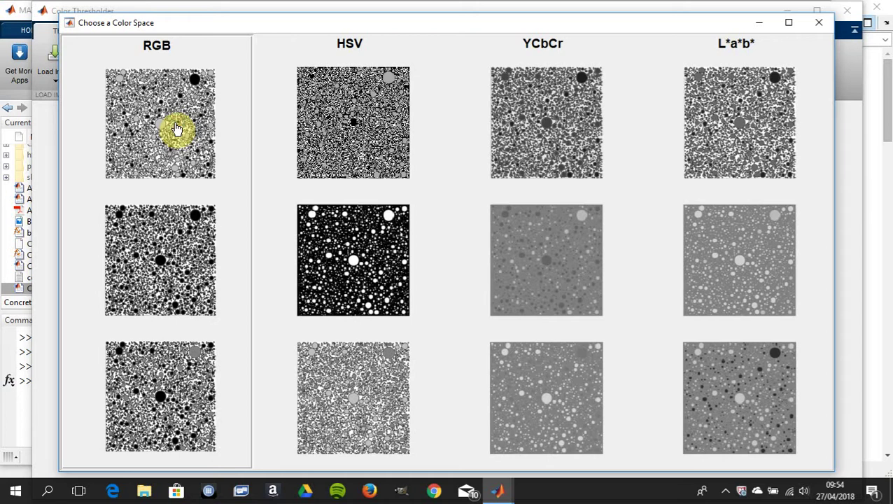
pyautogui.click(176, 130)
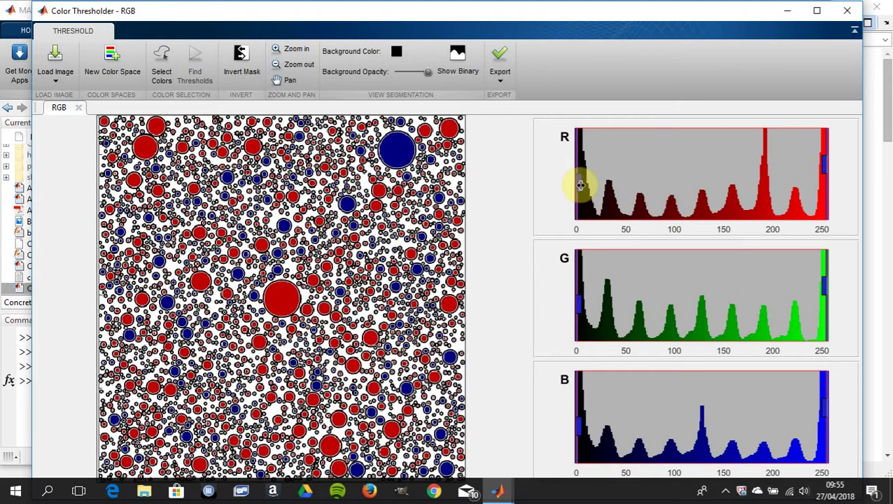
# Raise the R lower limit to about 50, then trial lower G and B upper limits before restoring them
pyautogui.moveTo(581, 185); pyautogui.dragTo(630, 184)
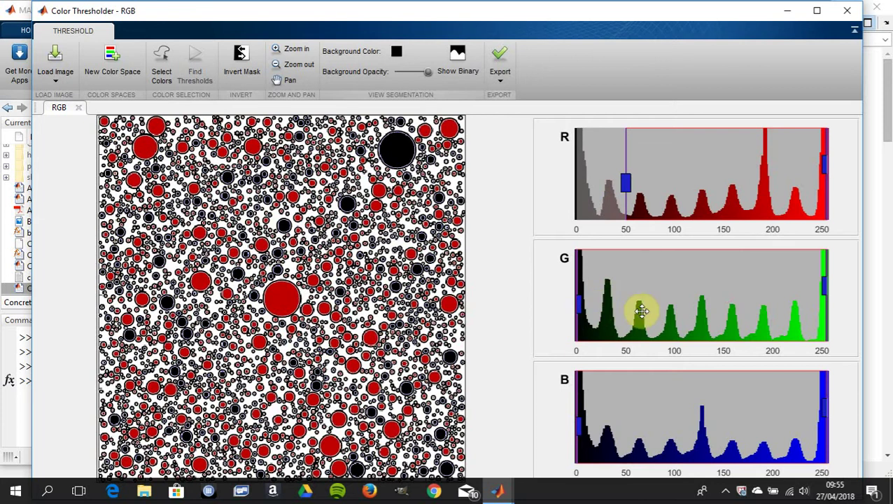
pyautogui.moveTo(824, 288); pyautogui.dragTo(745, 299)
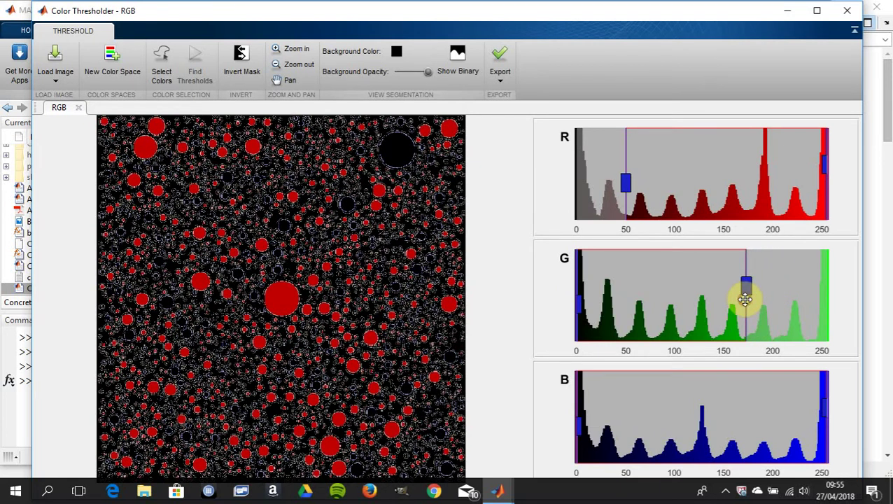
pyautogui.moveTo(823, 420); pyautogui.dragTo(743, 421)
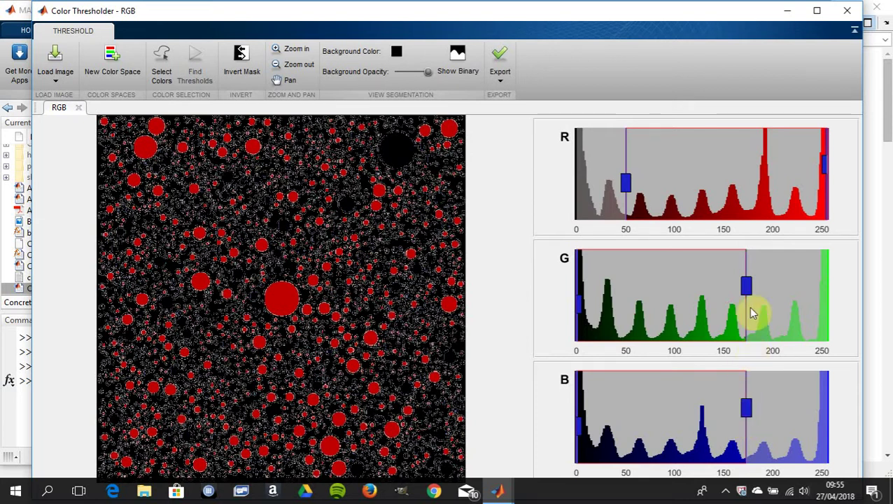
pyautogui.moveTo(747, 287); pyautogui.dragTo(833, 297)
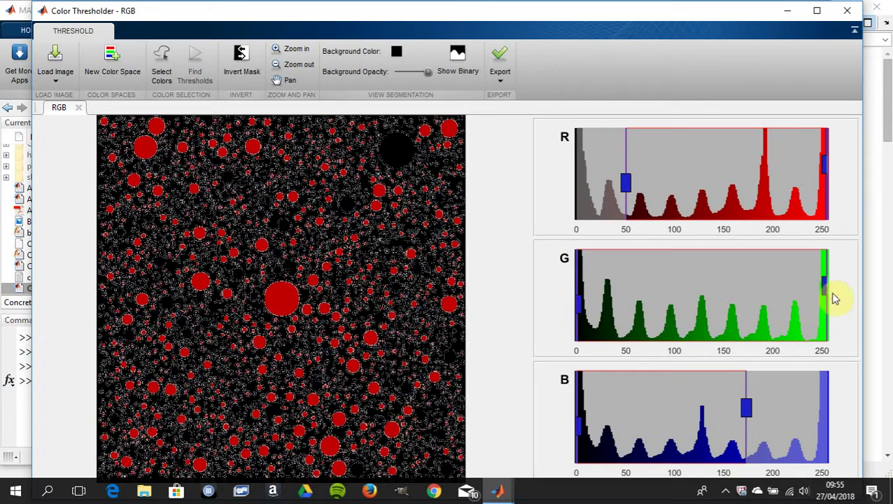
pyautogui.moveTo(747, 406); pyautogui.dragTo(826, 410)
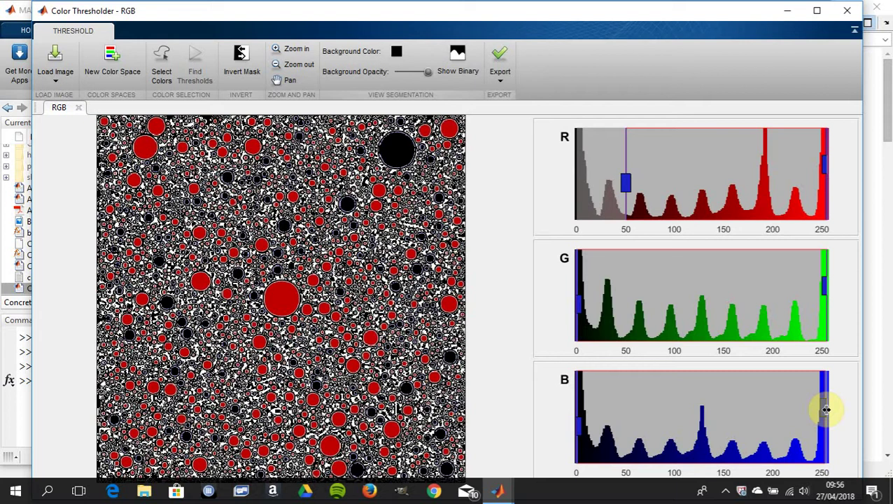
# Cap G and B upper limits near 170, try R minimums up to 205, then return R to about 50
pyautogui.moveTo(827, 411); pyautogui.dragTo(743, 412)
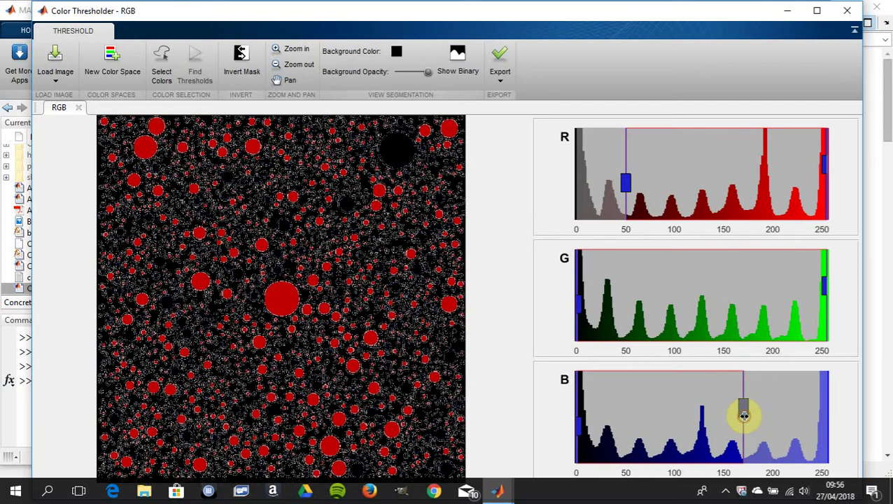
pyautogui.moveTo(825, 287); pyautogui.dragTo(743, 301)
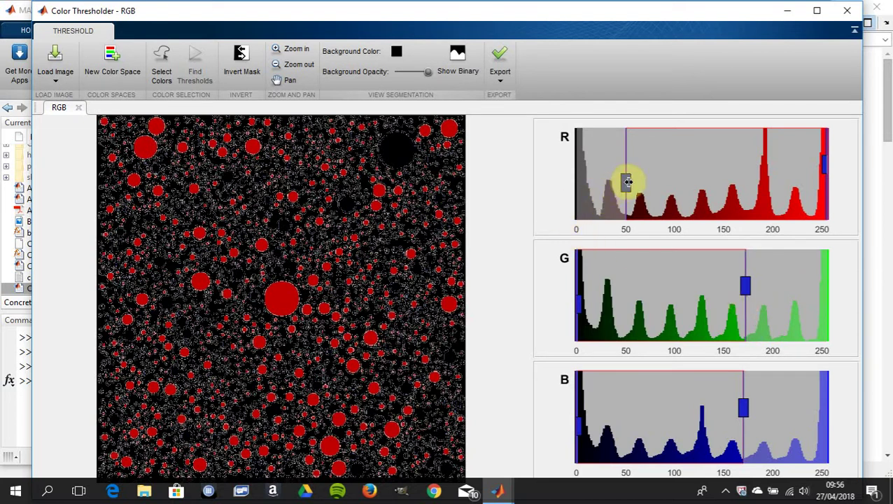
pyautogui.moveTo(629, 182); pyautogui.dragTo(720, 185)
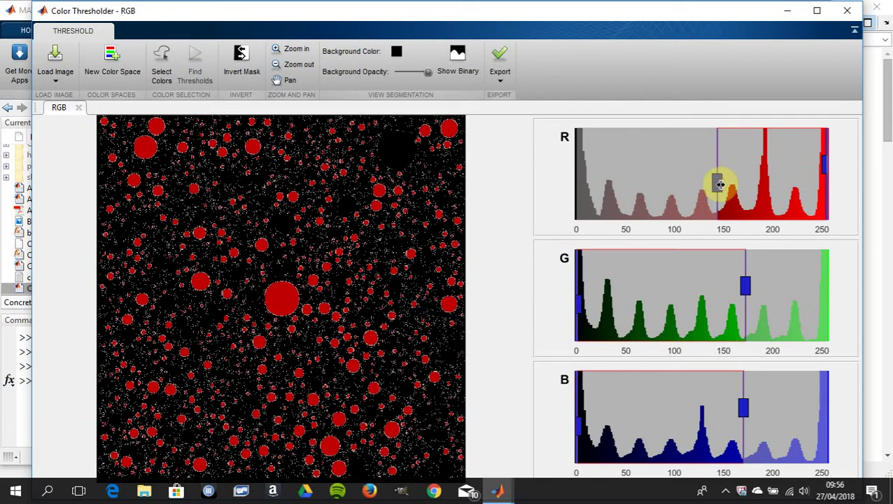
pyautogui.moveTo(721, 184); pyautogui.dragTo(753, 189)
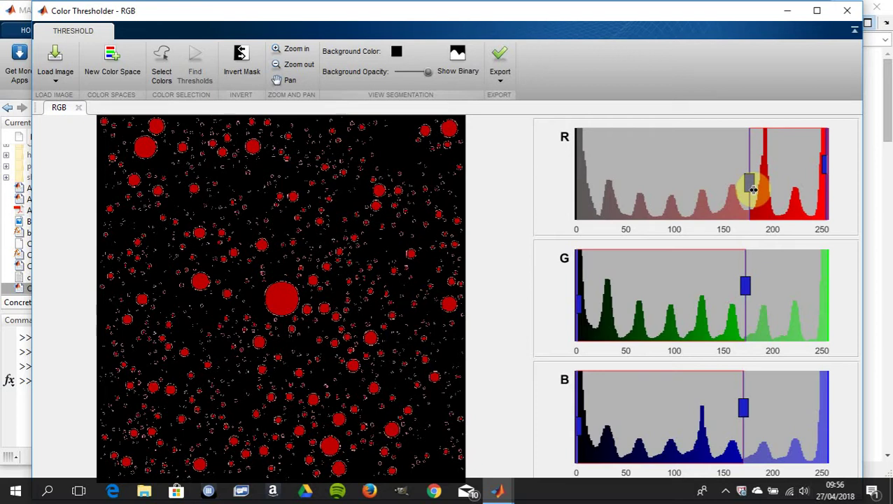
pyautogui.moveTo(753, 189); pyautogui.dragTo(690, 200)
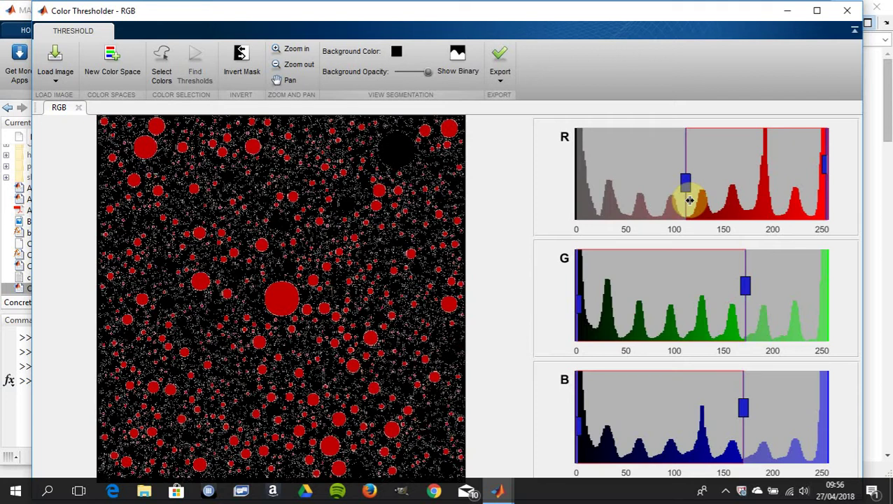
pyautogui.moveTo(690, 201); pyautogui.dragTo(628, 190)
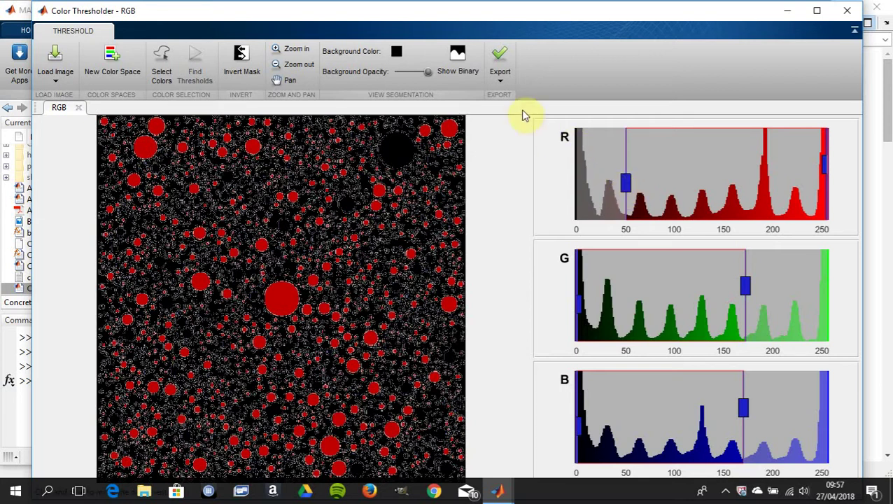
# Export BW, maskedRGBImage and inputImage via Export Images, then close the Color Thresholder window
pyautogui.click(504, 77)
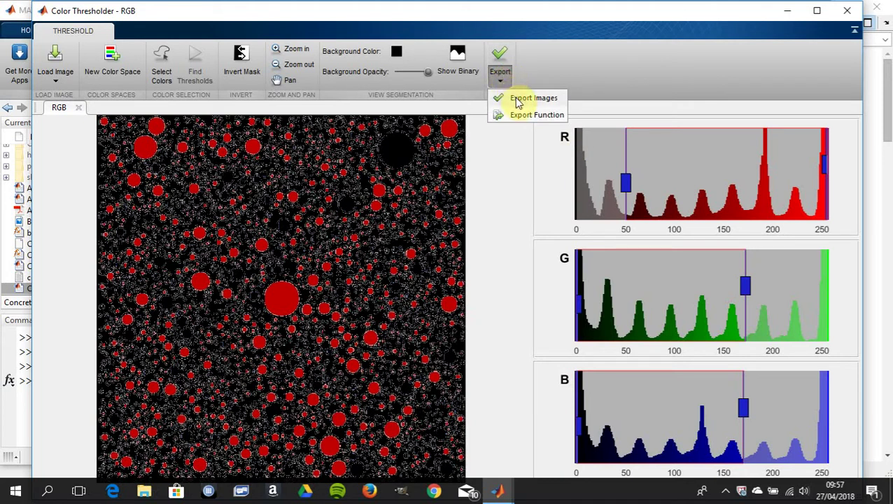
pyautogui.click(518, 102)
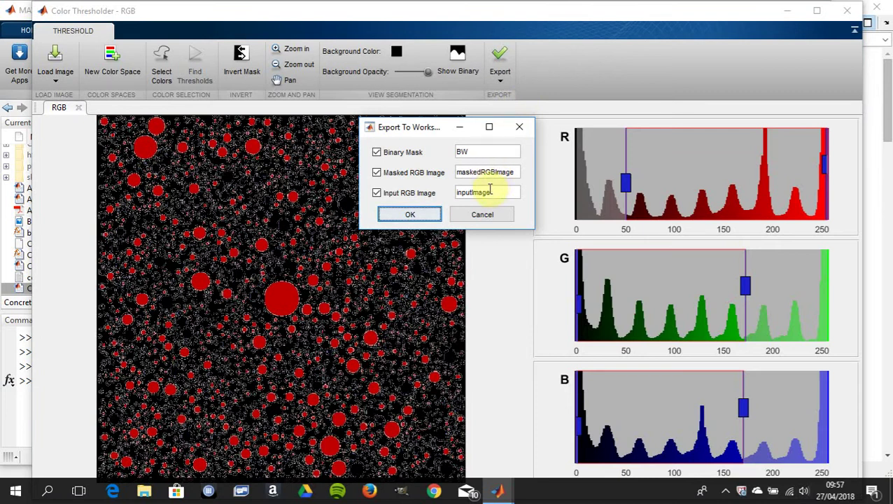
pyautogui.click(432, 218)
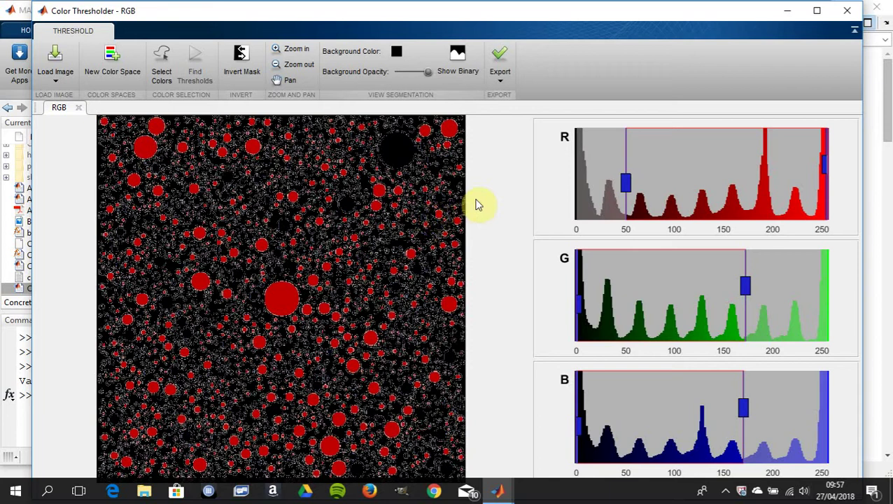
pyautogui.moveTo(532, 17)
pyautogui.mouseDown()
pyautogui.moveTo(534, 59)
pyautogui.moveTo(554, 8)
pyautogui.moveTo(511, 18)
pyautogui.moveTo(524, 24)
pyautogui.mouseUp()
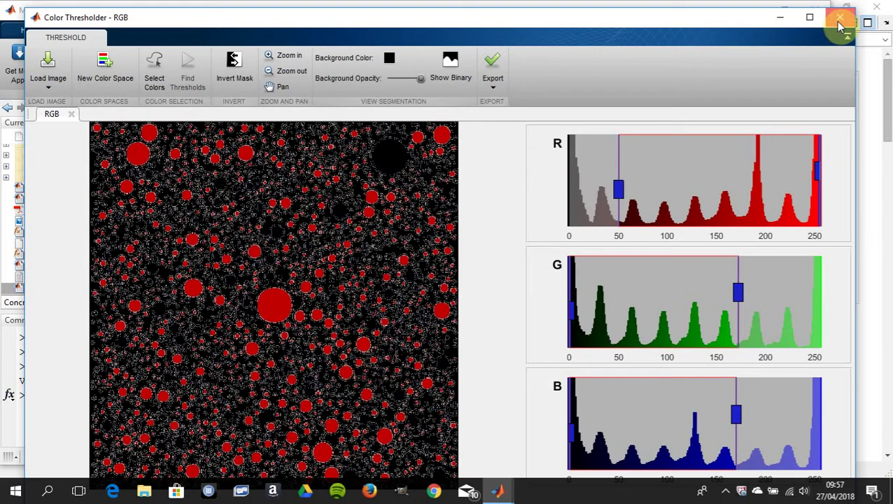
pyautogui.click(841, 26)
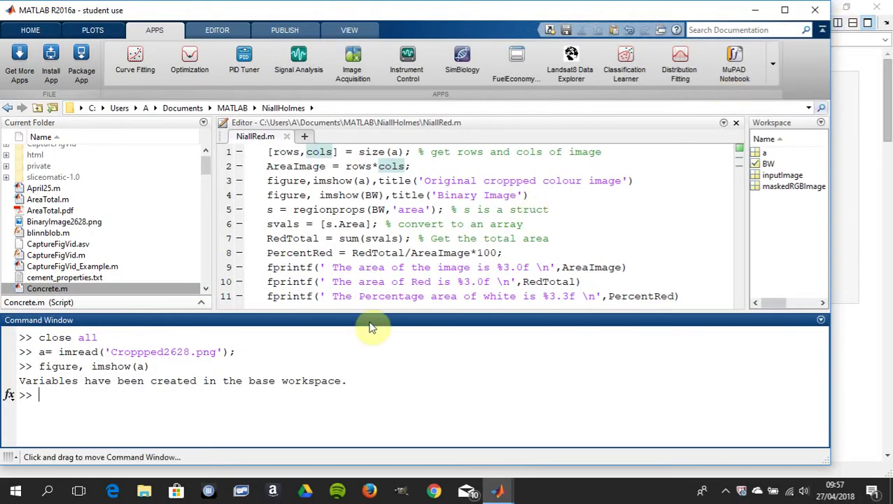
# Run whos to show BW as 533x534 logical and a, inputImage, maskedRGBImage as 533x534x3 uint8
pyautogui.click(268, 399)
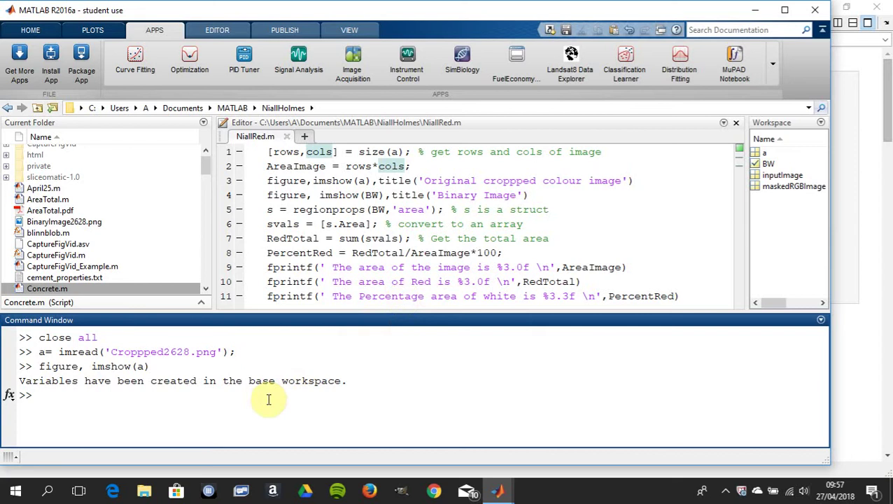
pyautogui.write('whos')
pyautogui.press('Return')
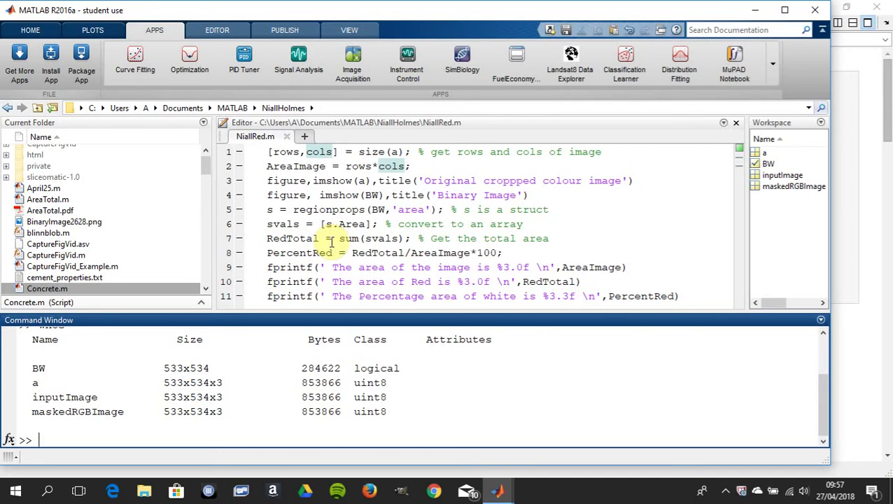
pyautogui.press('alt')
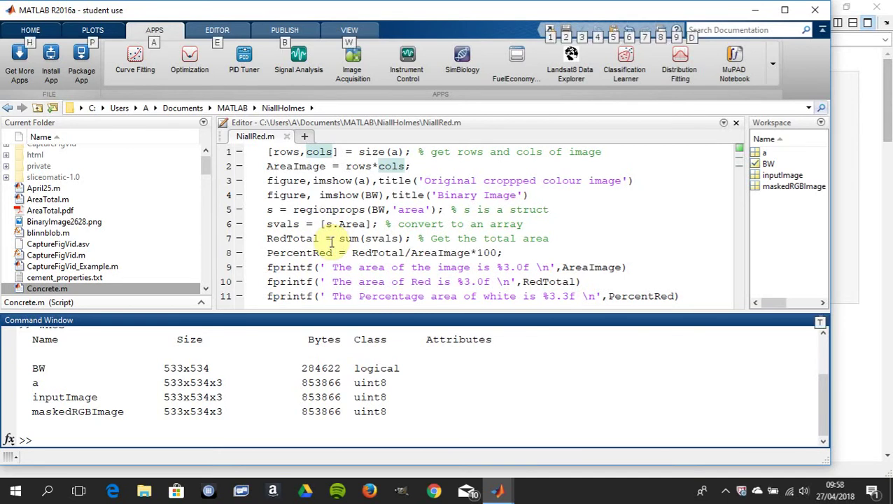
# Highlight the regionprops, svals and RedTotal lines in the published NiallRed report
pyautogui.hotkey('alt', 'Tab')
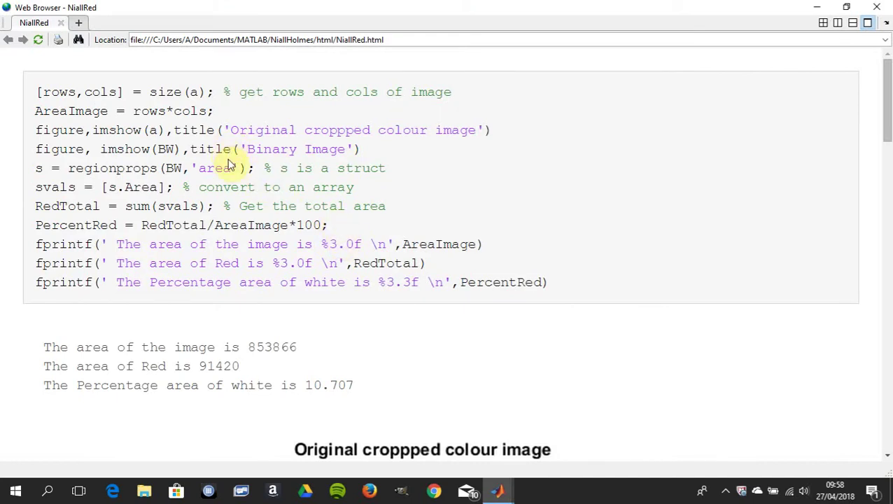
pyautogui.click(37, 165)
pyautogui.moveTo(37, 165); pyautogui.dragTo(408, 165)
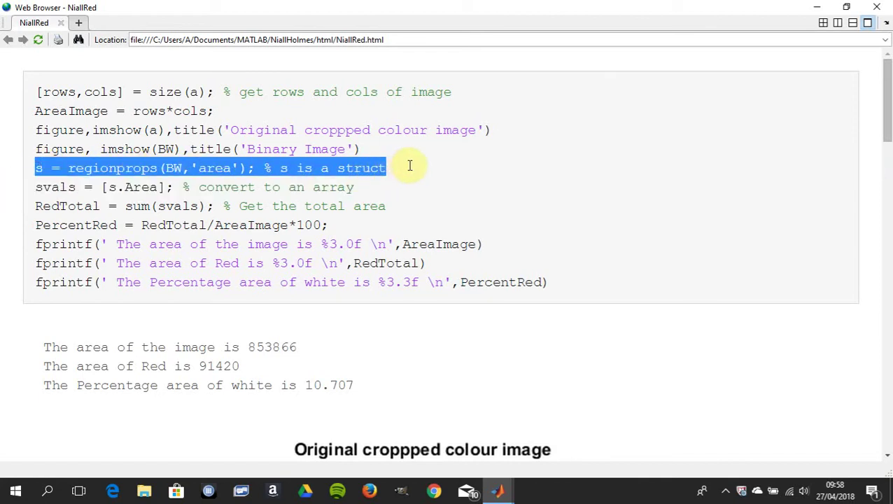
pyautogui.click(226, 171)
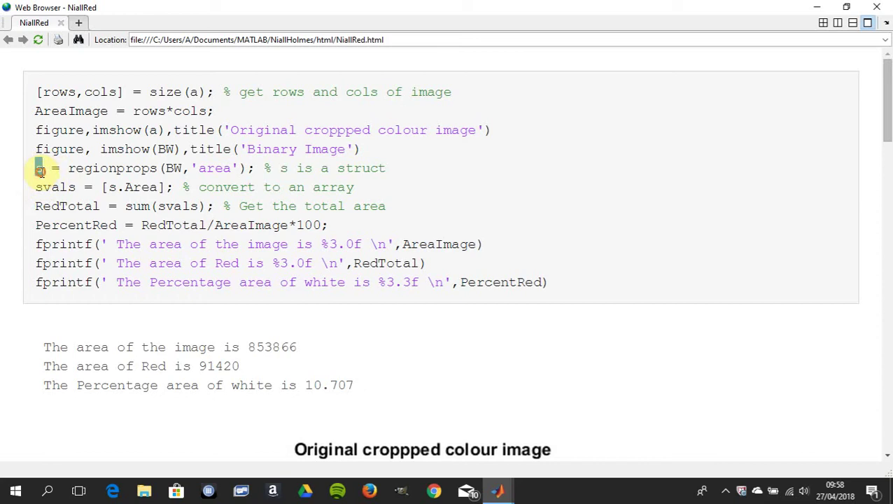
pyautogui.moveTo(33, 187); pyautogui.dragTo(371, 190)
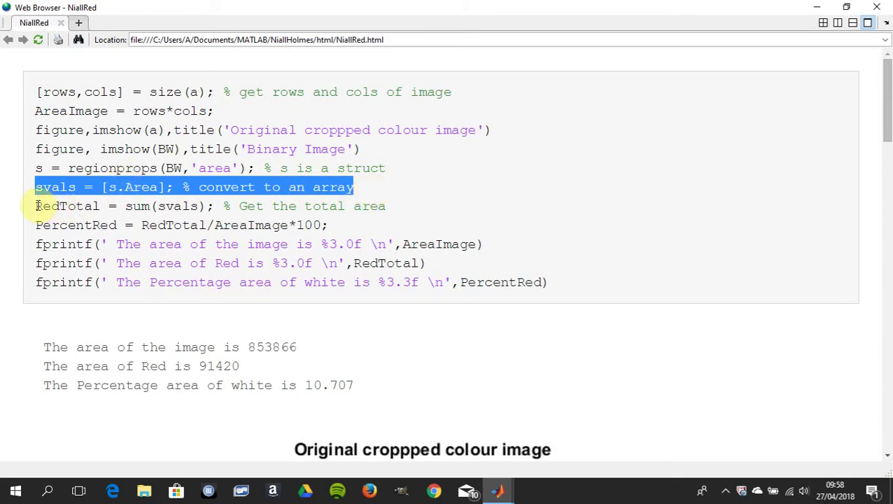
pyautogui.moveTo(36, 206); pyautogui.dragTo(209, 210)
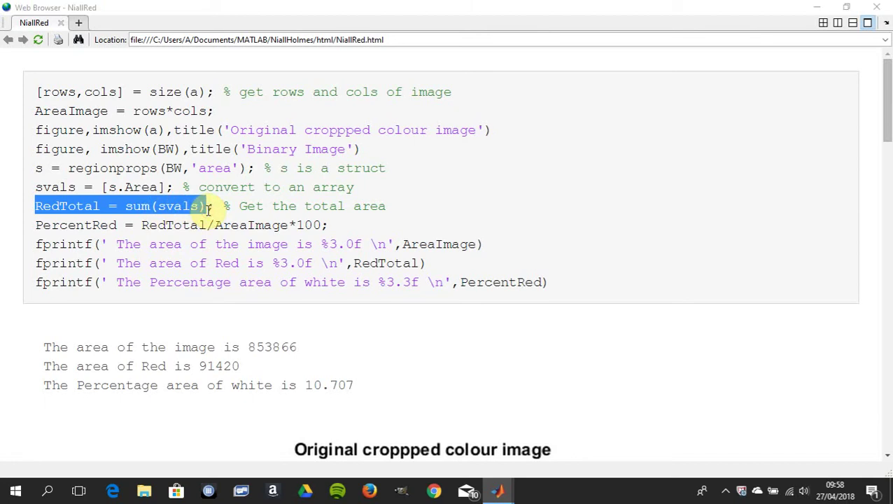
pyautogui.hotkey('alt', 'Tab')
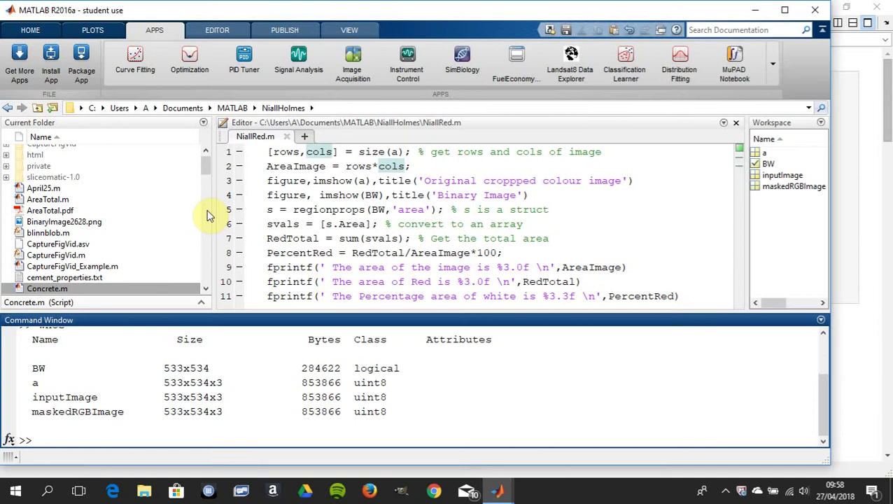
pyautogui.hotkey('alt', 'Tab')
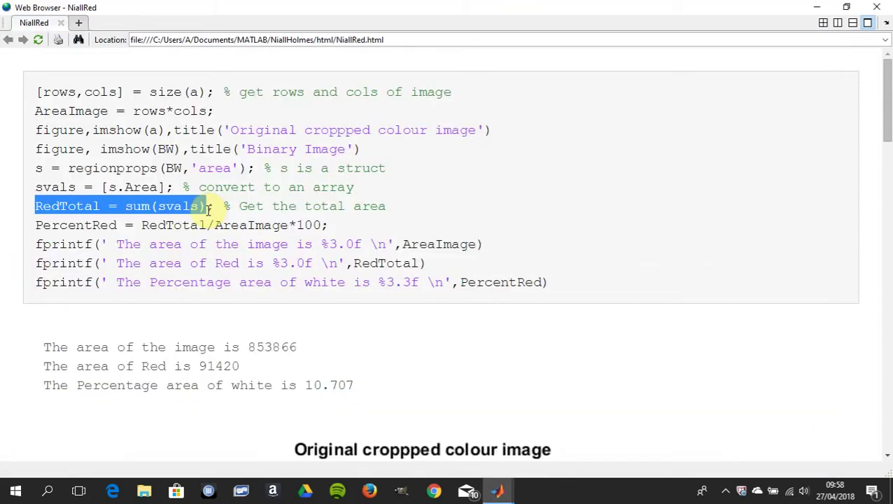
pyautogui.moveTo(208, 210); pyautogui.dragTo(211, 208)
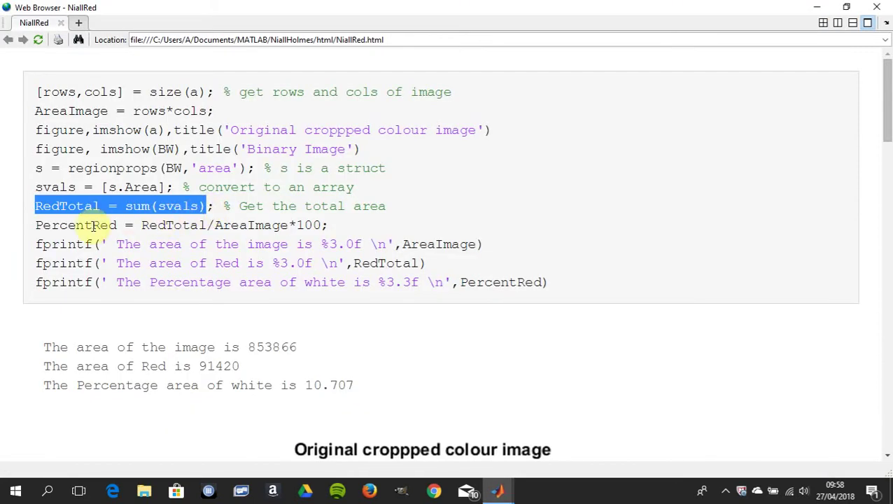
pyautogui.moveTo(56, 225); pyautogui.dragTo(326, 227)
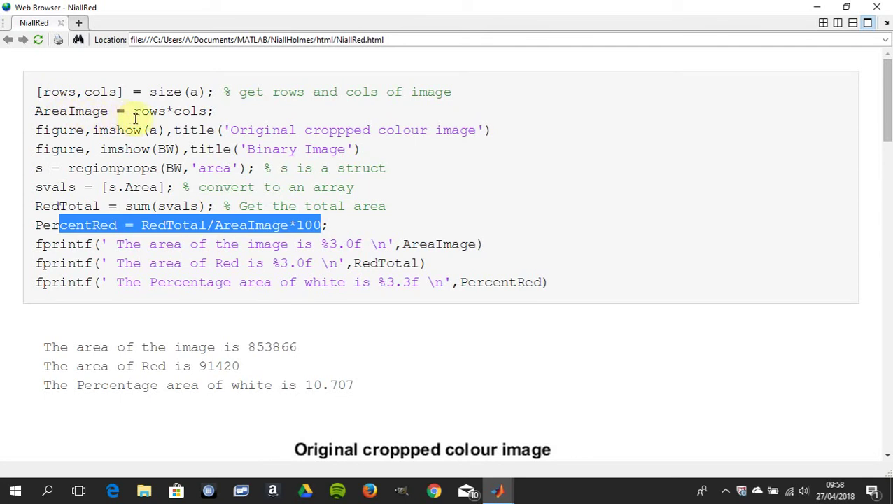
pyautogui.click(261, 258)
pyautogui.moveTo(272, 245); pyautogui.dragTo(256, 244)
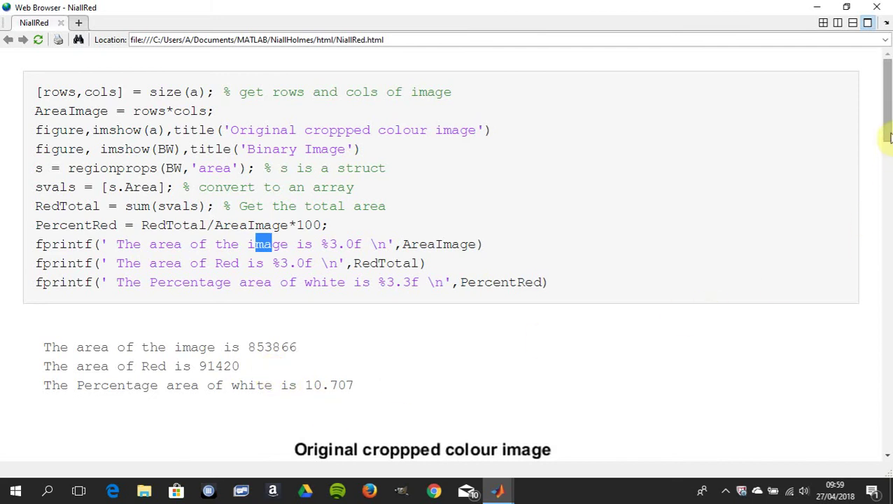
pyautogui.moveTo(886, 133); pyautogui.dragTo(888, 226)
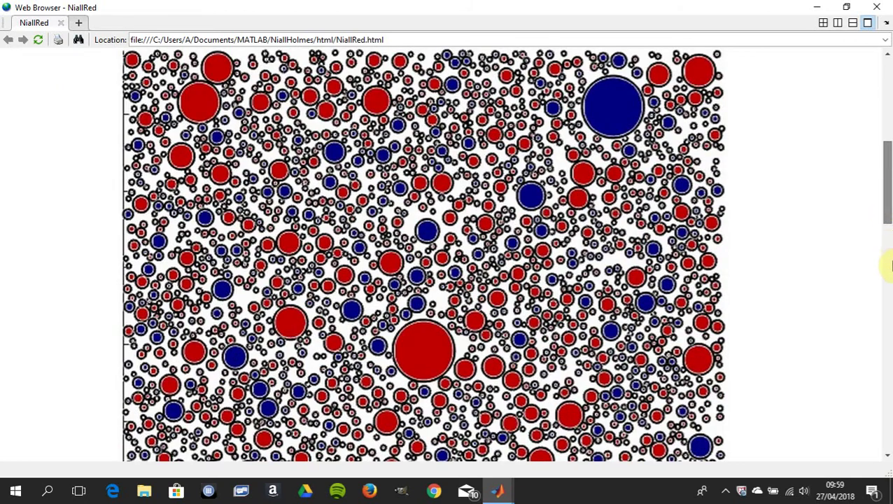
# Scroll the NiallRed report down to its Binary Image figure of white circles
pyautogui.click(888, 315)
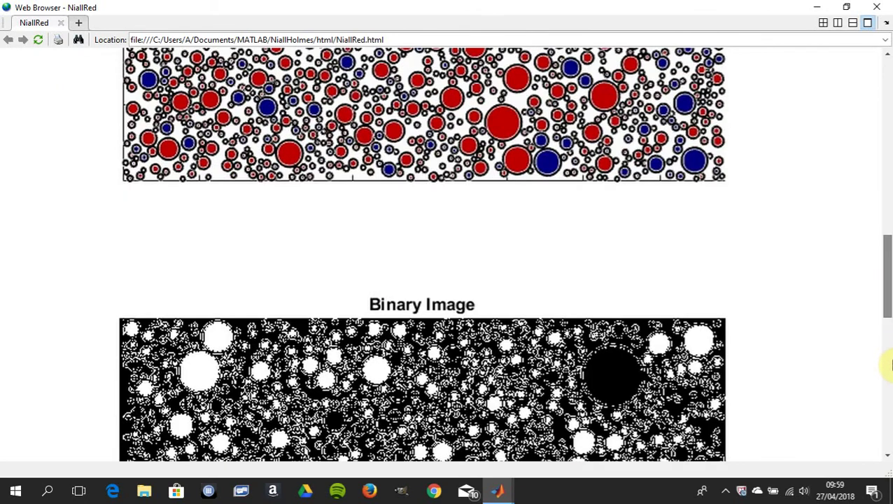